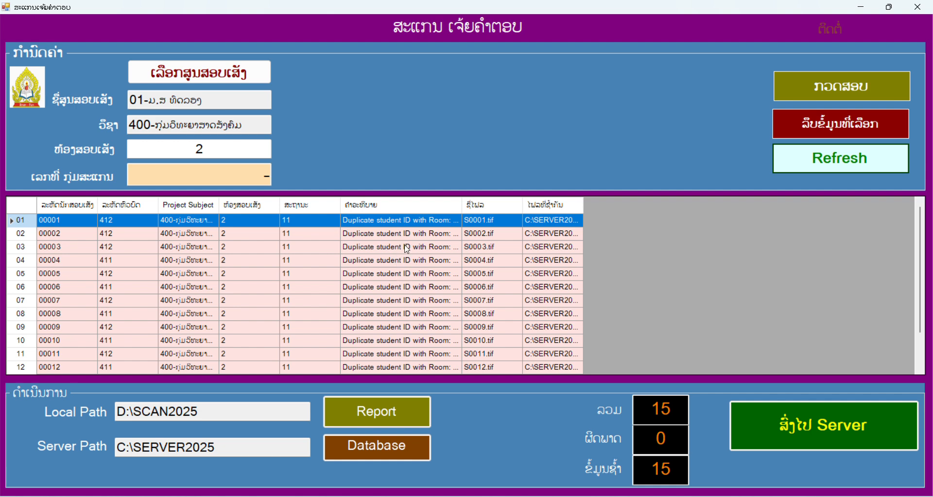
- Widen the description column in the scan list and review the duplicate student ID entries
scroll(426, 254, "down", 1)
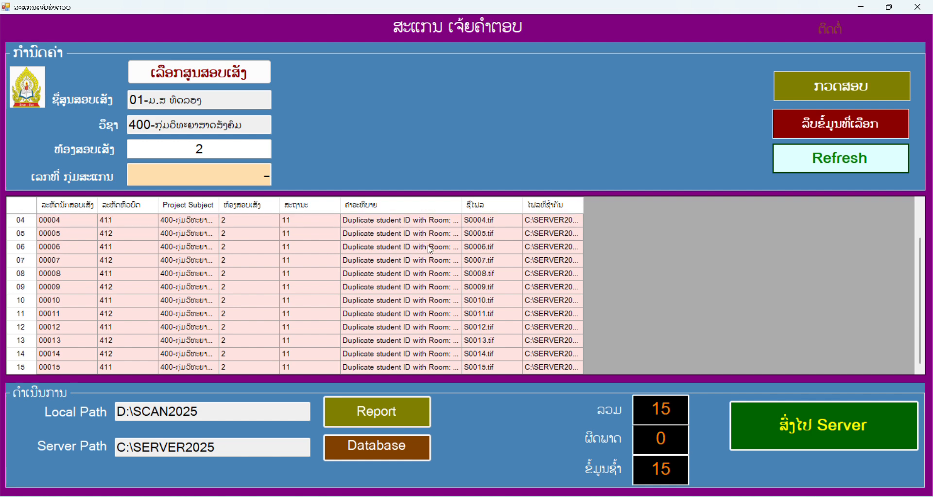
left_click_drag(489, 201, 492, 202)
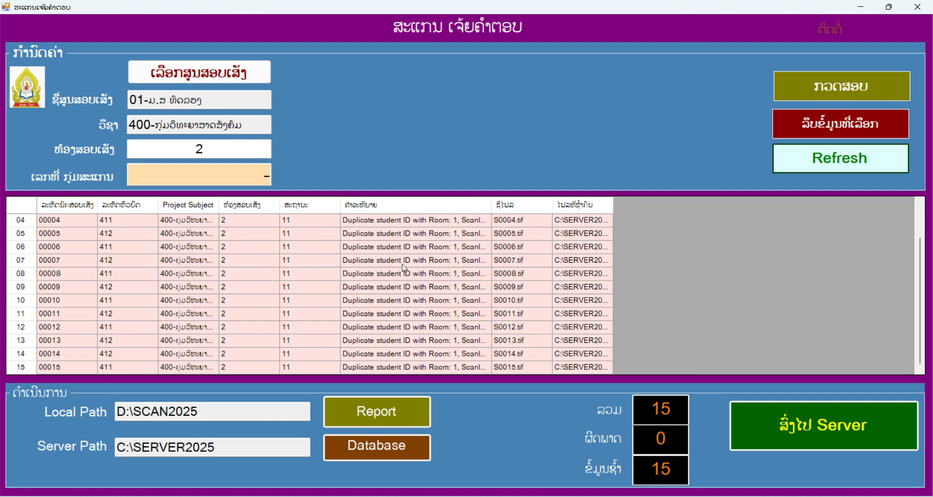
scroll(407, 268, "up", 1)
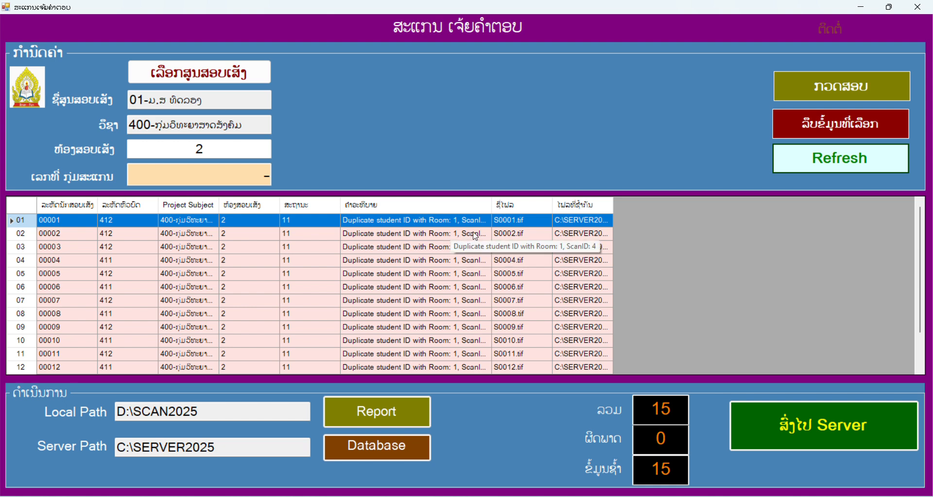
scroll(111, 251, "down", 1)
scroll(273, 283, "up", 1)
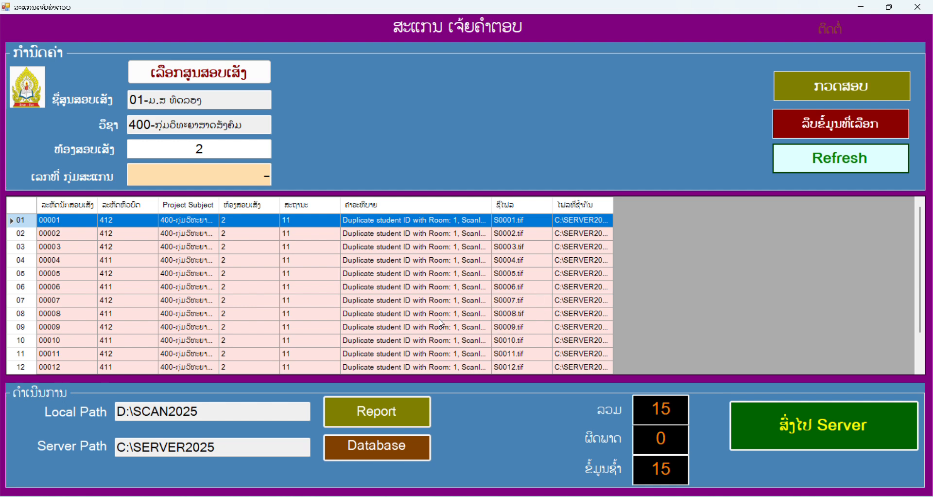
scroll(315, 327, "down", 1)
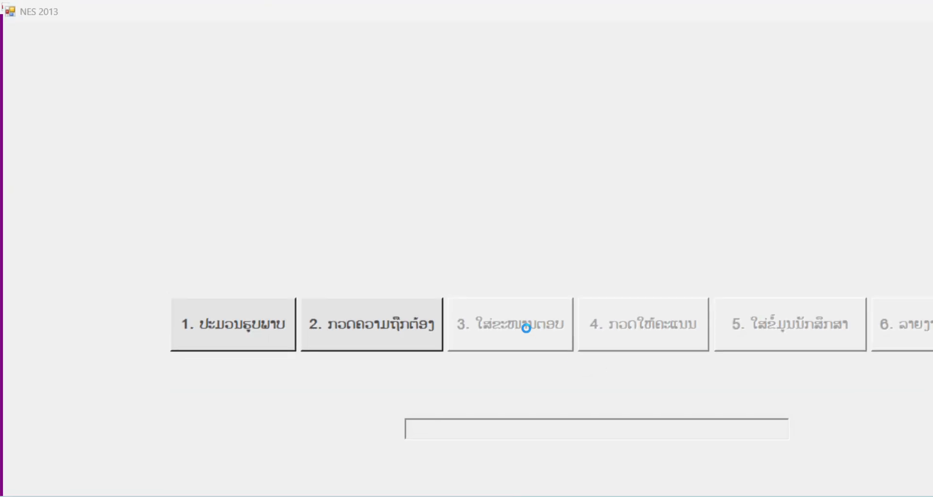
- Switch to NES 2013 and look at the add/edit option for deleting the active exam centre's scanned data
left_click(568, 252)
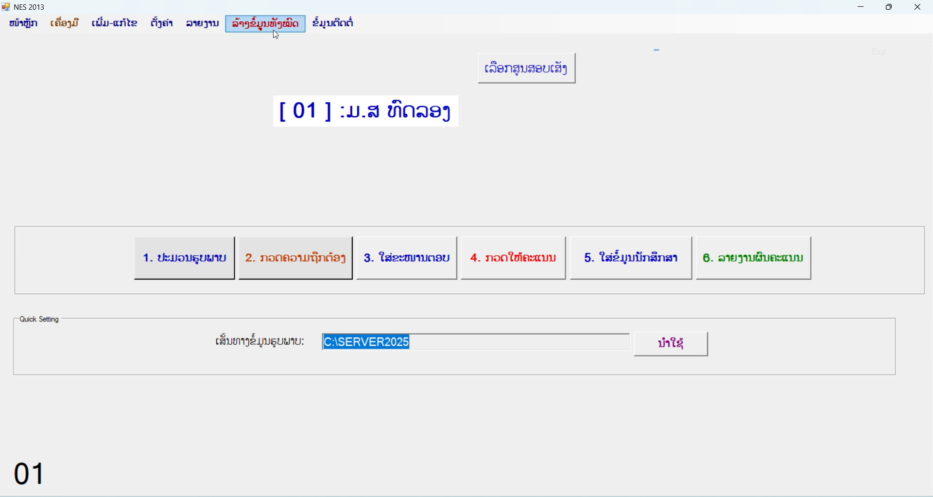
left_click(124, 32)
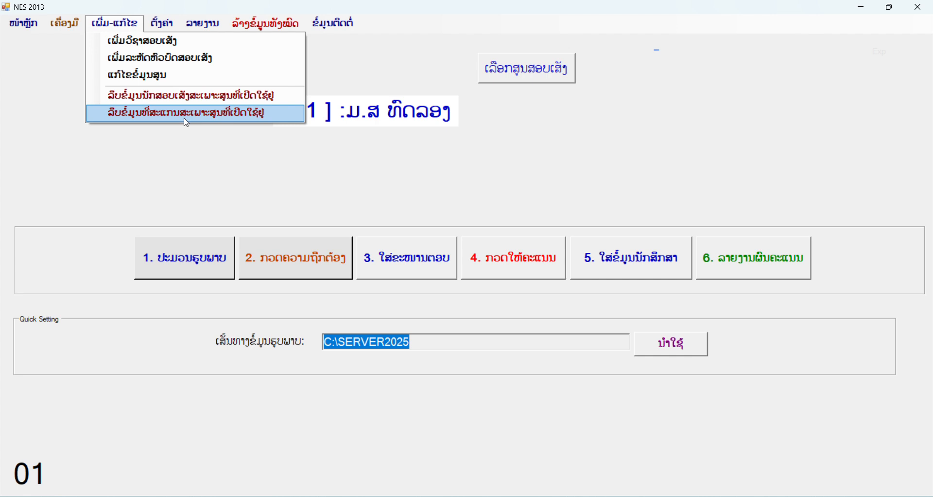
left_click(187, 119)
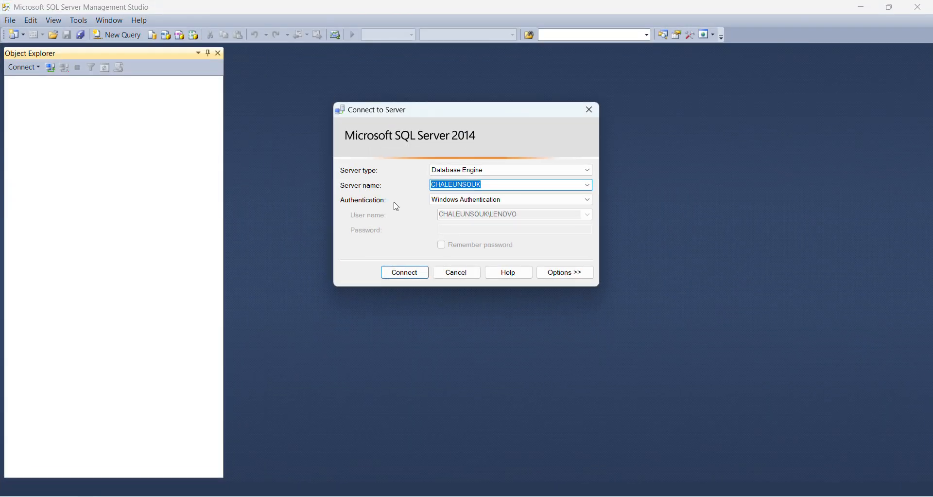
- Connect SQL Server Management Studio to the database engine using SQL Server Authentication with the sa login and the remembered password
left_click(510, 200)
left_click(476, 219)
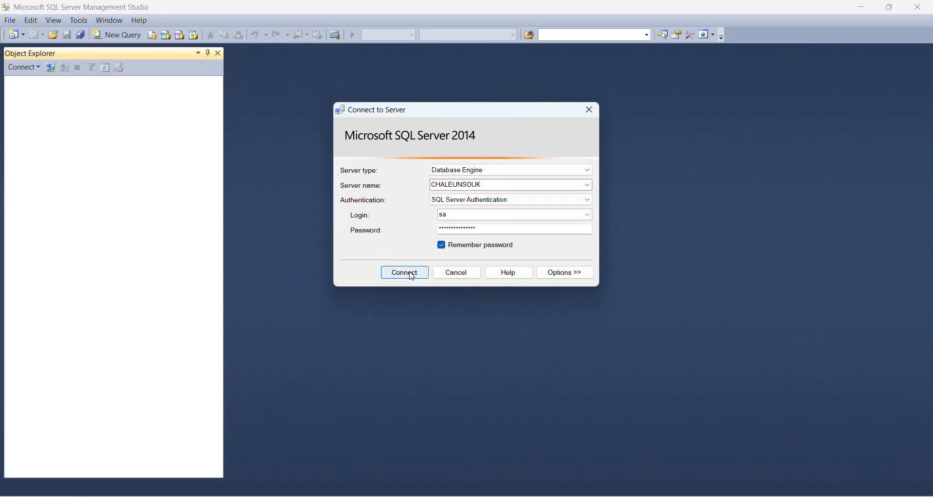
left_click(405, 272)
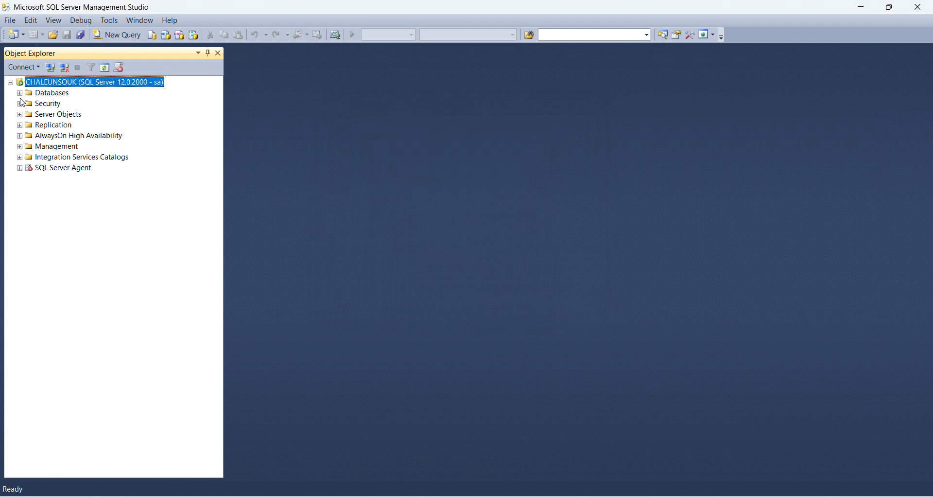
- Find dbo.tblScanCtrlDetail among the tables of the dge2025 database and select its top 1000 rows
left_click(20, 94)
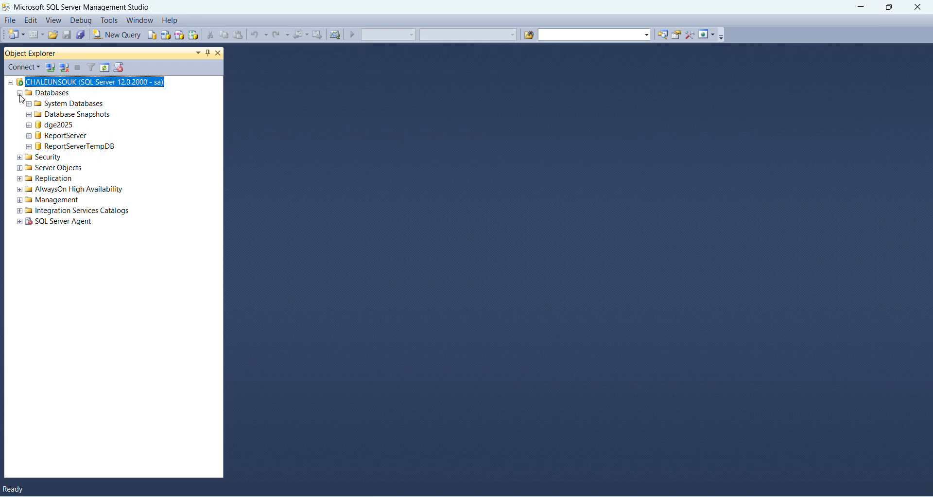
left_click(29, 126)
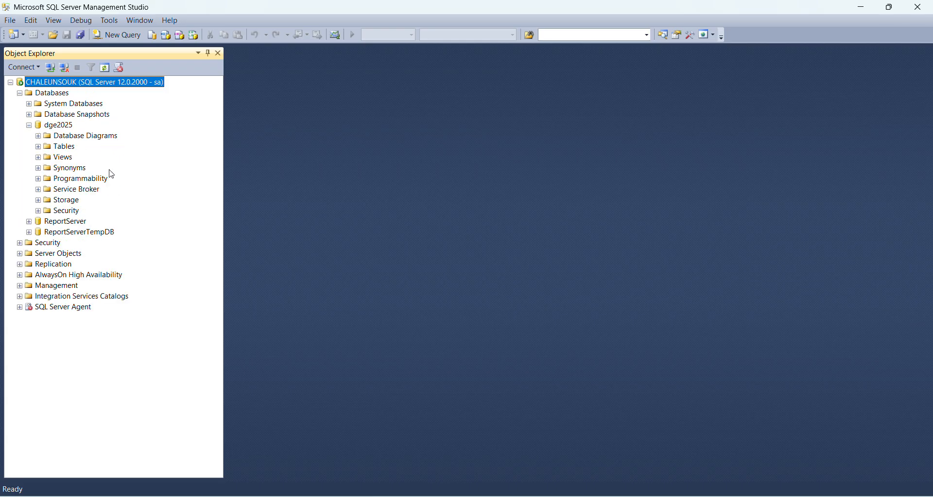
left_click(39, 147)
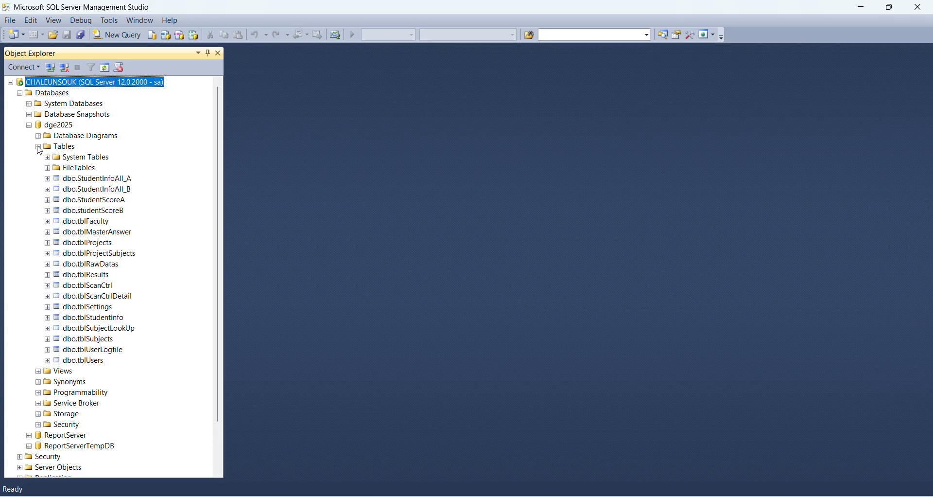
left_click(113, 301)
right_click(127, 302)
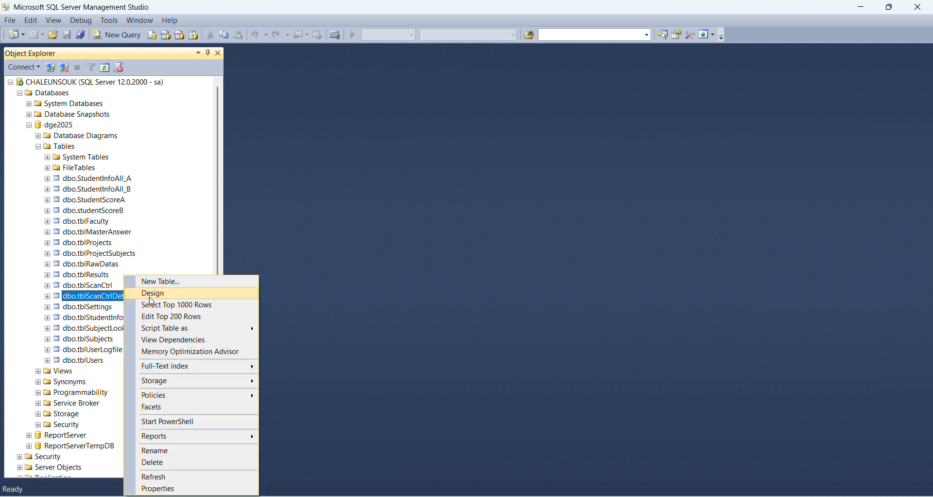
left_click(231, 307)
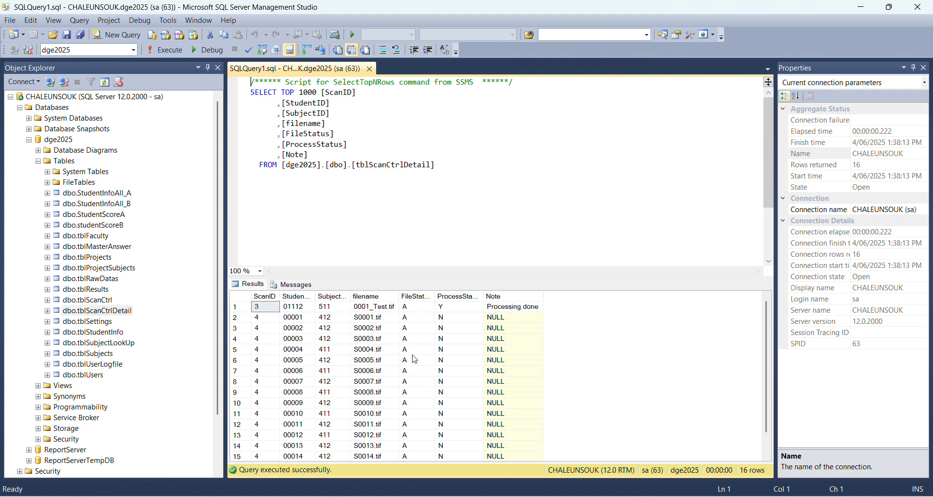
- Review the tblScanCtrlDetail query results, widening the SubjectID and ProcessStatus columns to show their full headings
scroll(416, 358, "down", 3)
scroll(416, 357, "up", 3)
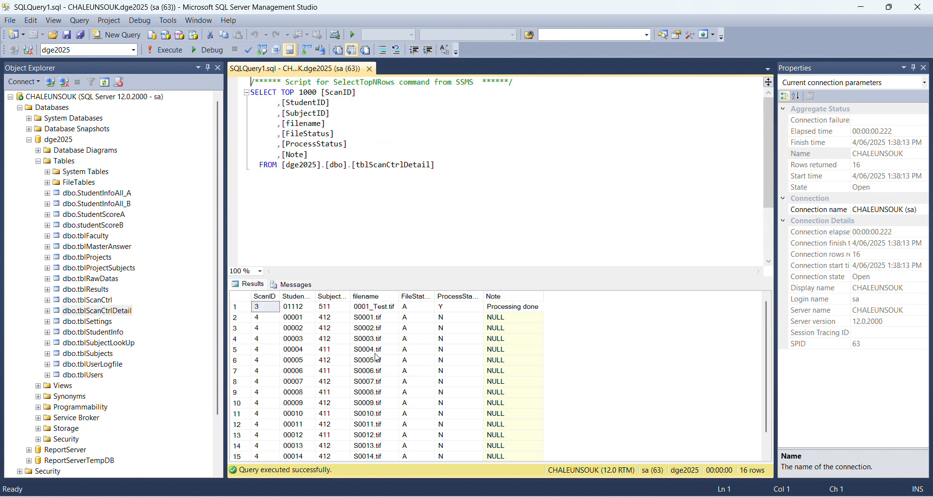
scroll(297, 347, "down", 1)
scroll(296, 347, "down", 2)
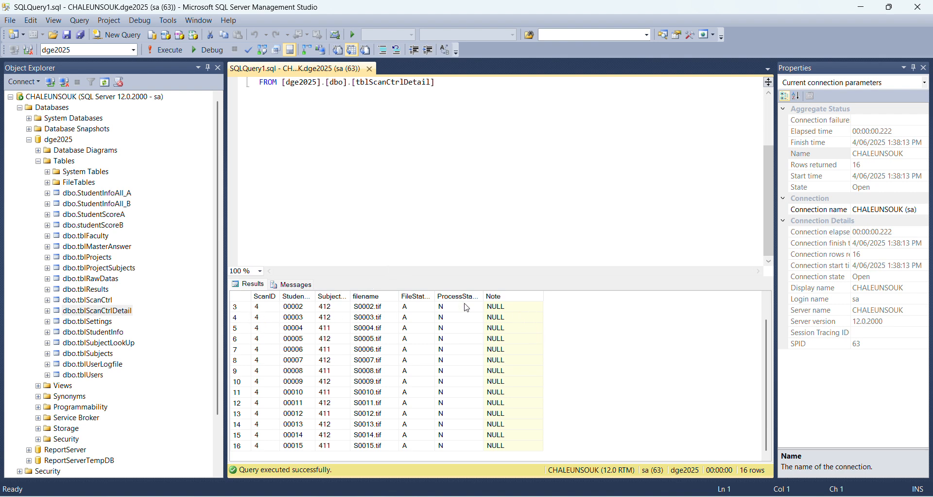
scroll(368, 371, "up", 2)
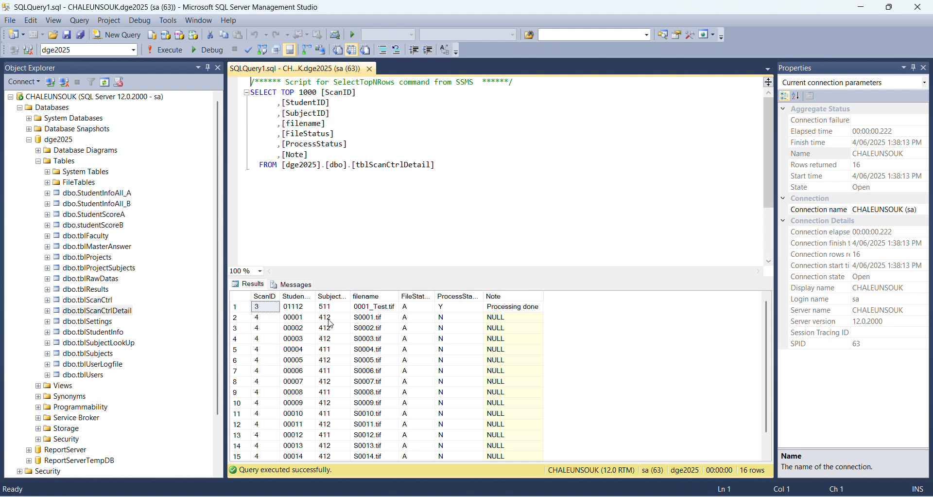
left_click_drag(351, 296, 357, 295)
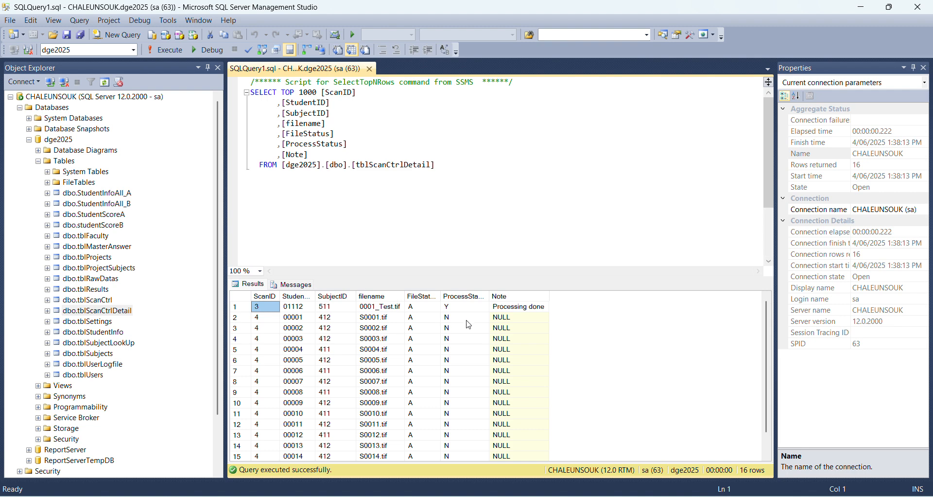
left_click_drag(491, 295, 510, 295)
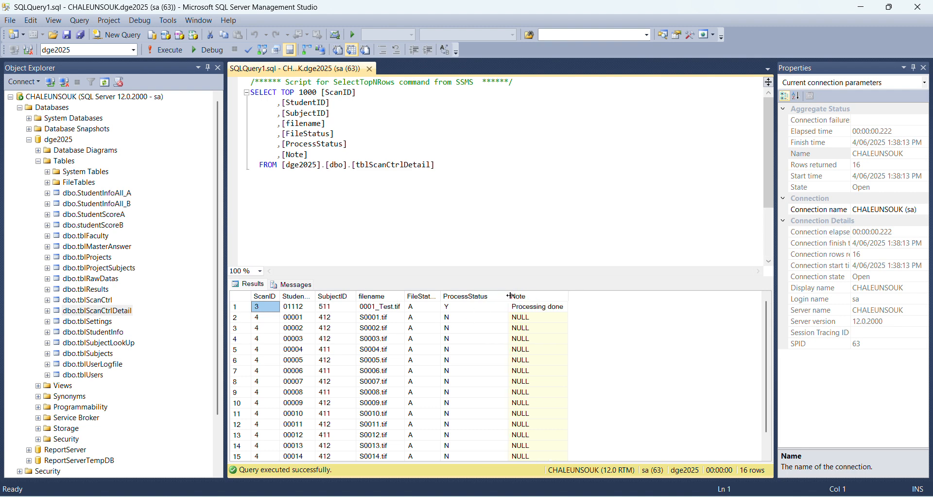
- Examine the ProcessStatus and Note values from the first to the last record of ScanID 4
left_click(448, 321)
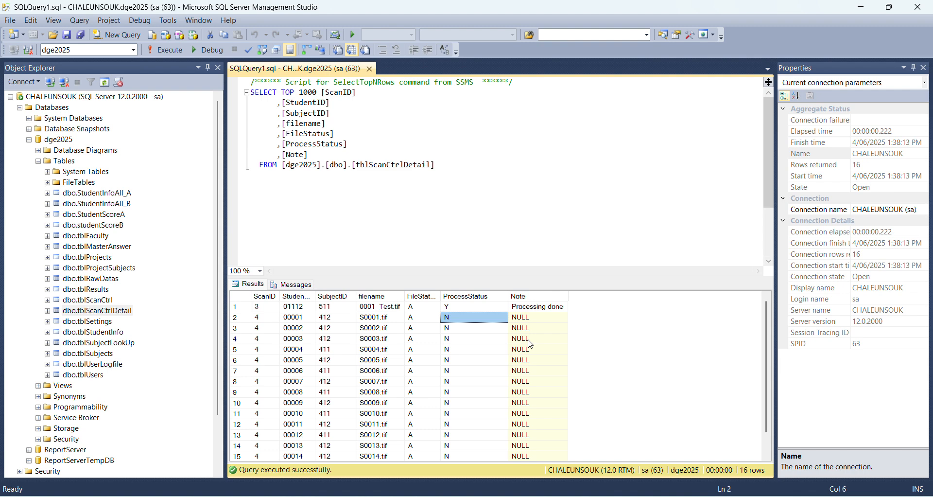
scroll(553, 337, "down", 1)
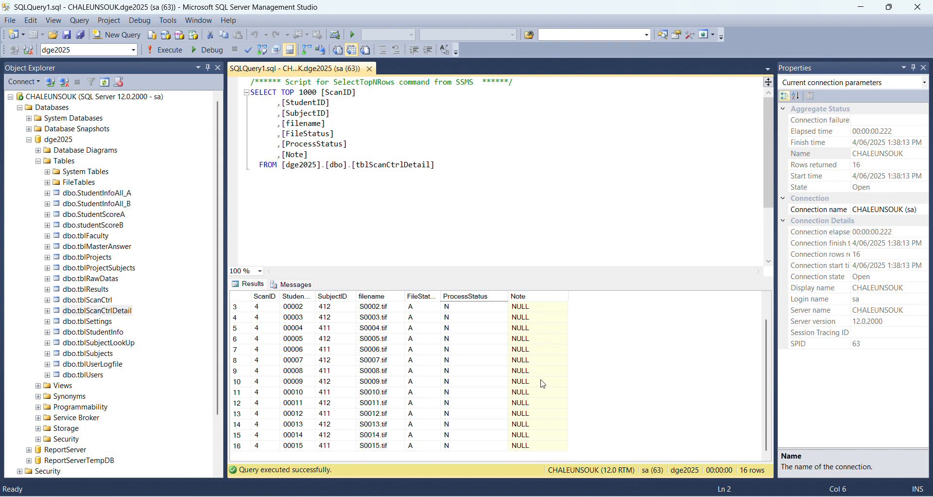
left_click(525, 449)
scroll(528, 447, "up", 1)
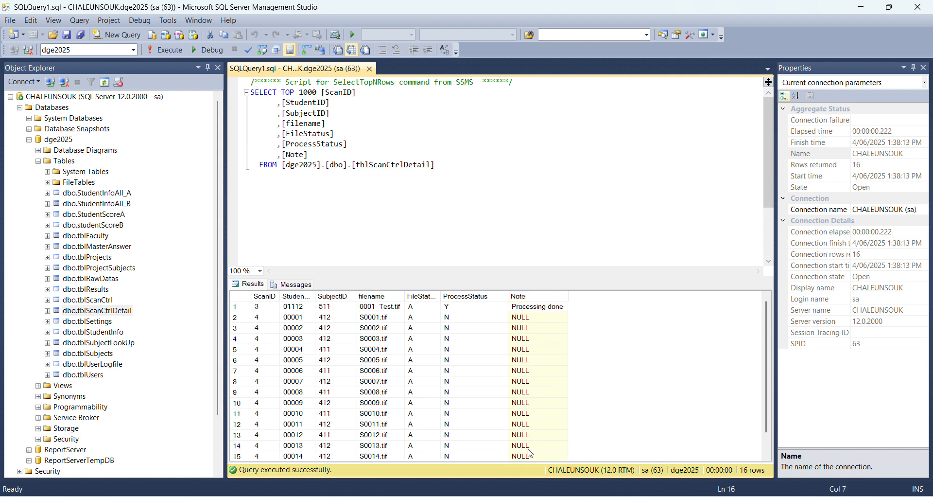
left_click(470, 321)
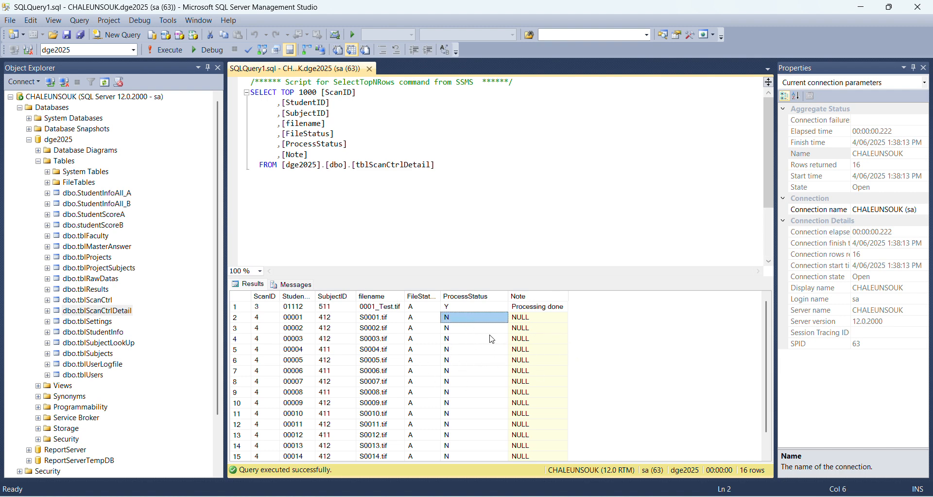
- Compare the scan program's duplicate list with the ScanID 4 rows in the SQL results, checking the ProcessStatus of student 00001
left_click(451, 495)
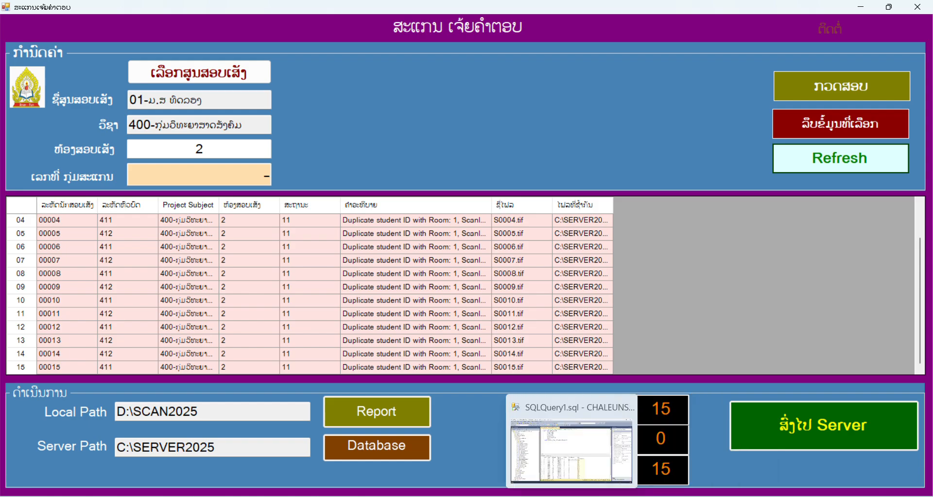
left_click(570, 496)
scroll(394, 348, "down", 1)
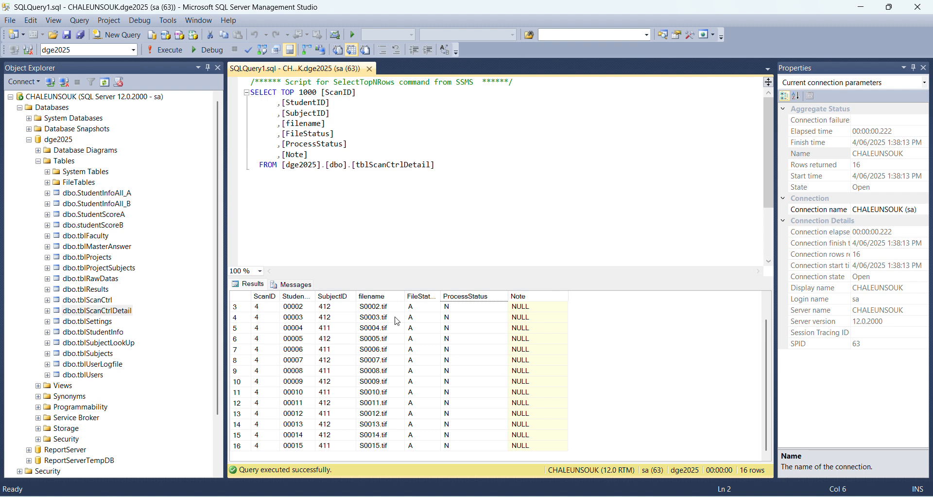
scroll(467, 315, "up", 1)
left_click(467, 316)
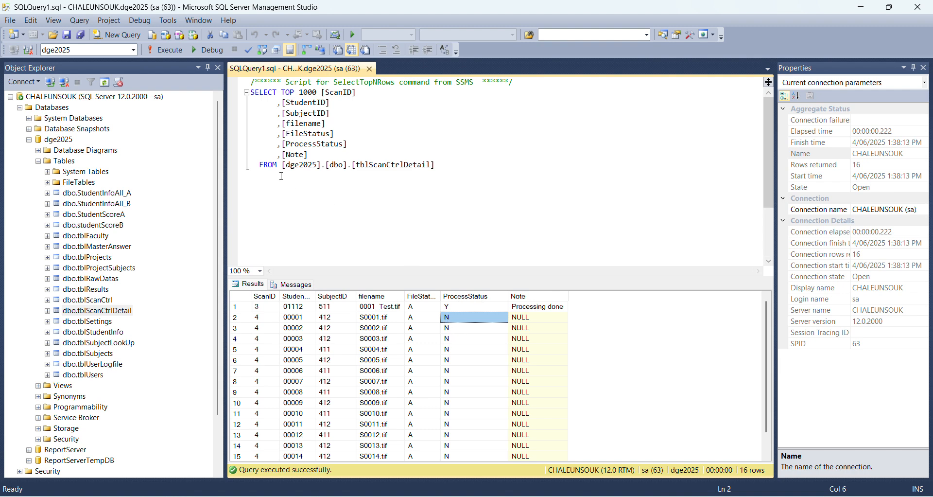
- Add a second query below the existing one, reusing its table reference: Select * from [dge2025].[dbo].[tblScanCtrlDetail]
left_click_drag(282, 165, 436, 165)
key("ctrl+c")
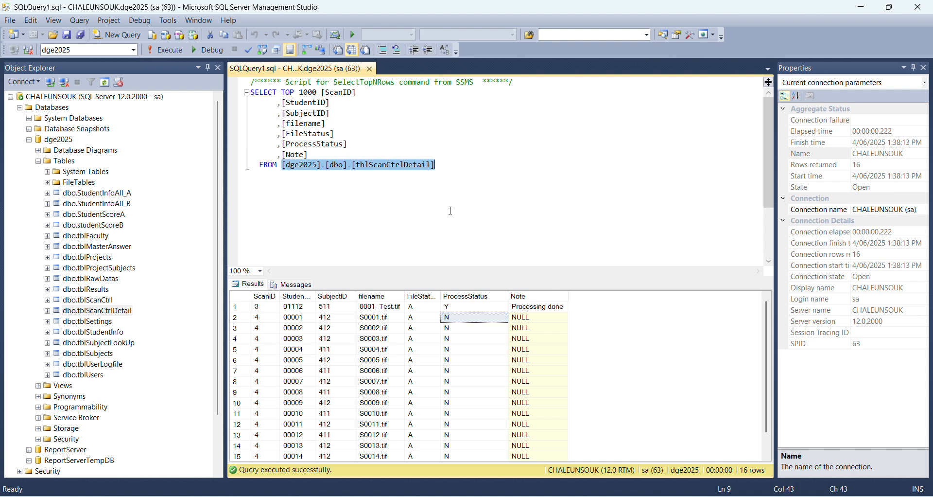
key("Up")
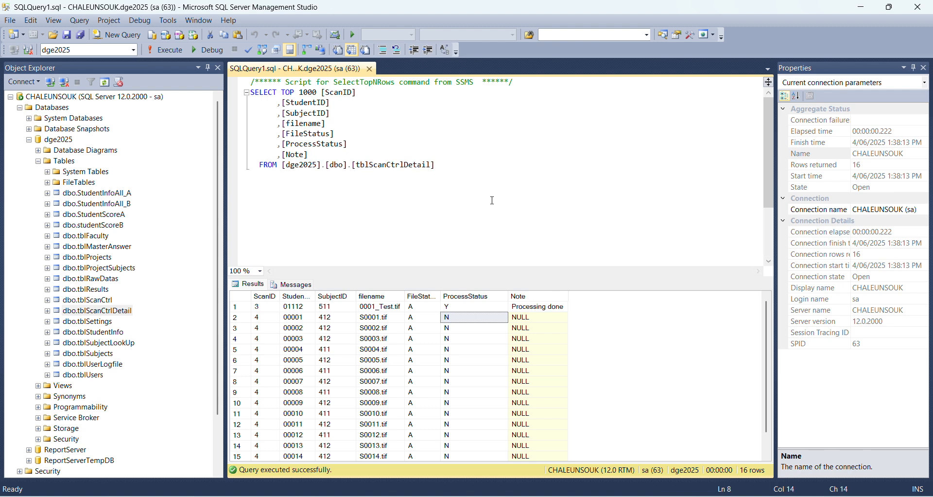
key("Down")
key("Return")
key("Return")
type("Se")
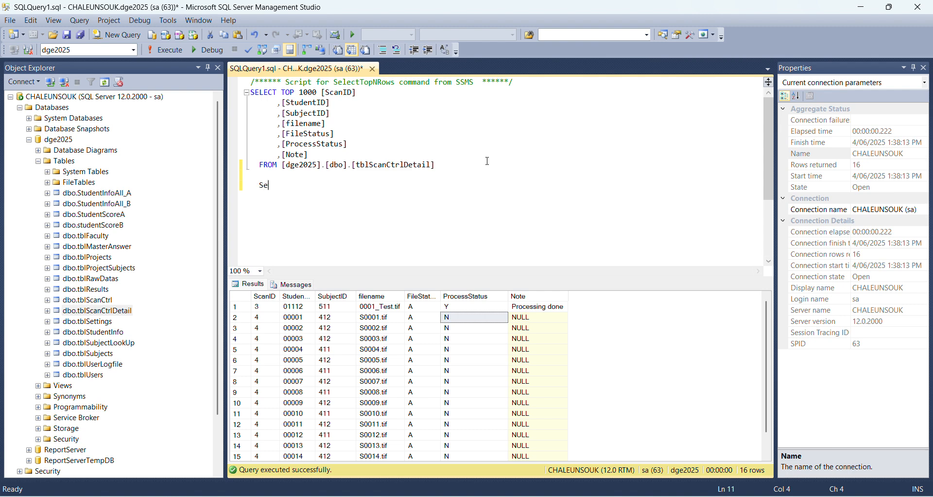
type("lect *")
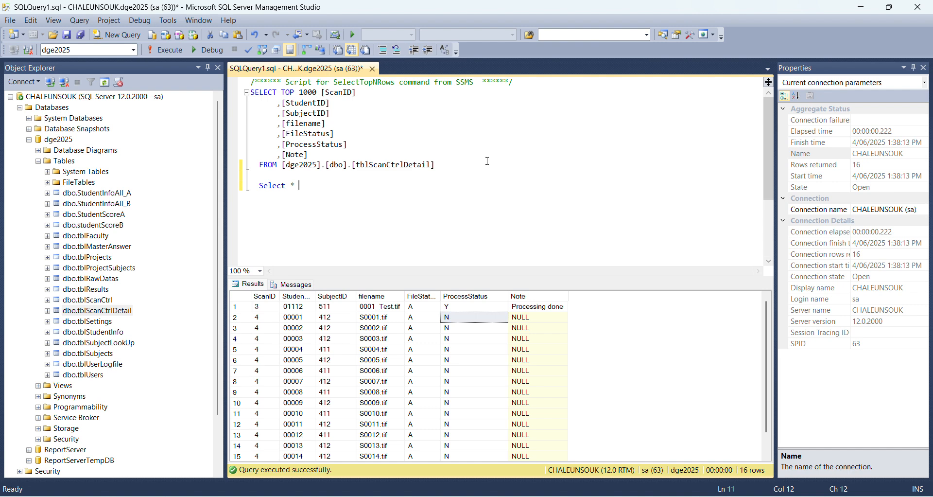
type("r")
type("rom")
key("ctrl+v")
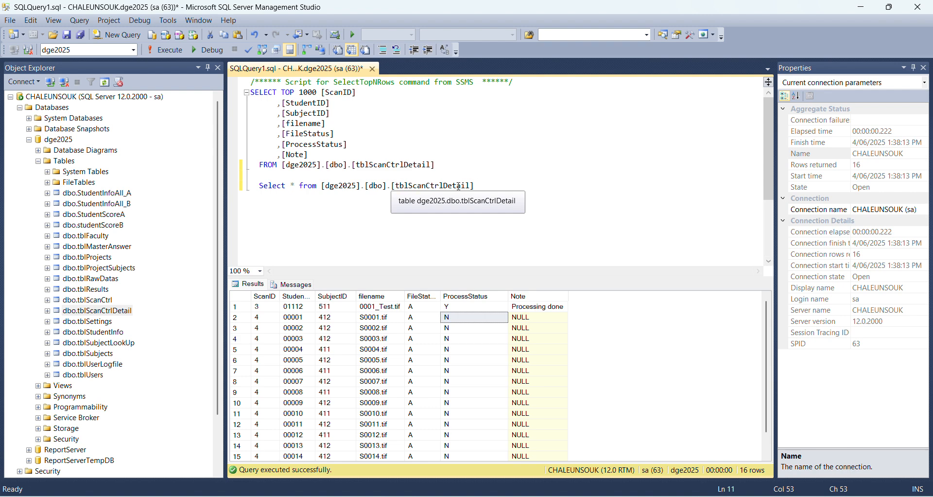
- Highlight the full table reference and the dge2025 database name in the new query to examine its parts
left_click_drag(322, 185, 497, 183)
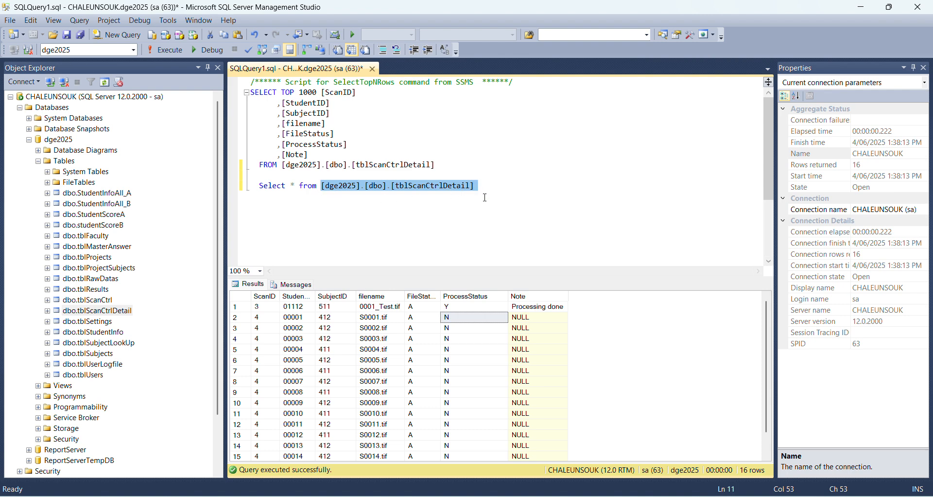
left_click(506, 189)
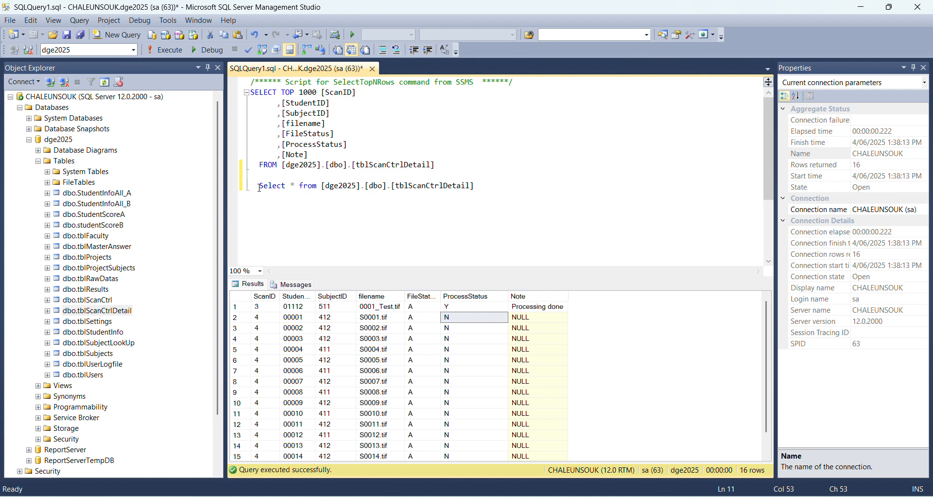
double_click(293, 185)
left_click_drag(300, 186, 361, 191)
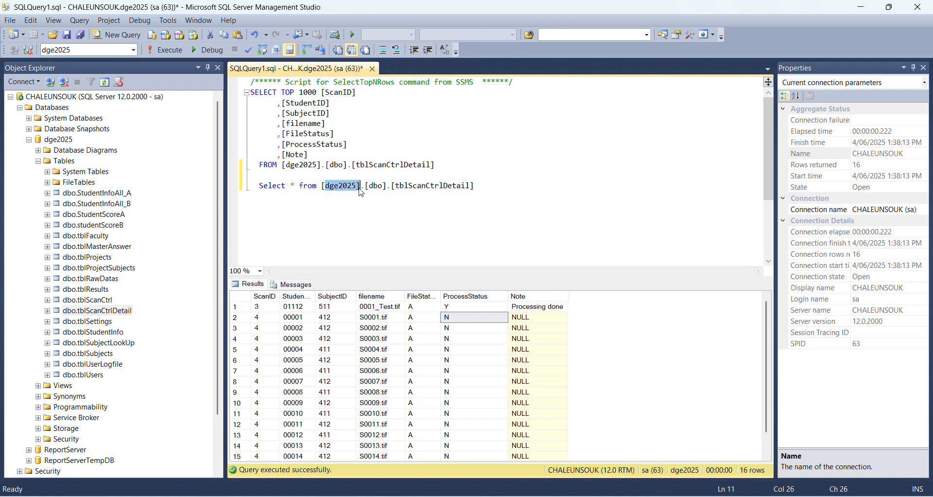
- Complete the second query with the condition where ProcessStatus='N'
left_click_drag(478, 186, 365, 186)
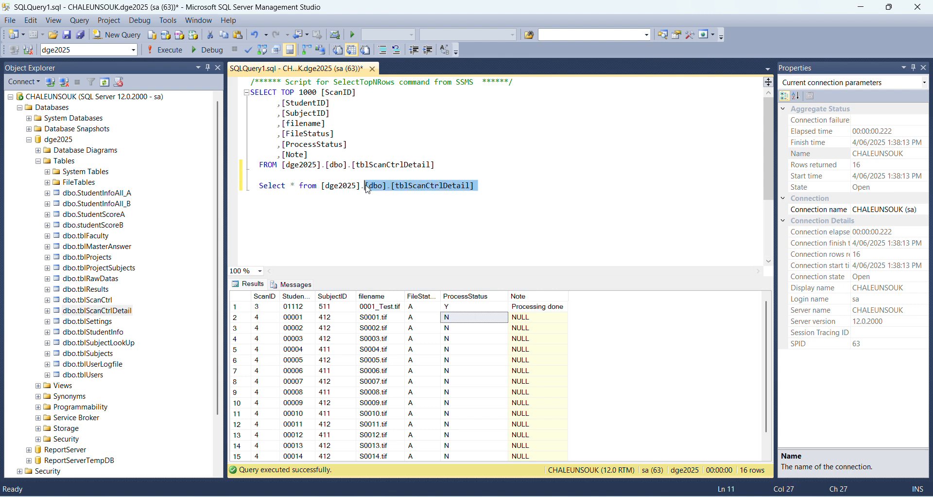
left_click(517, 189)
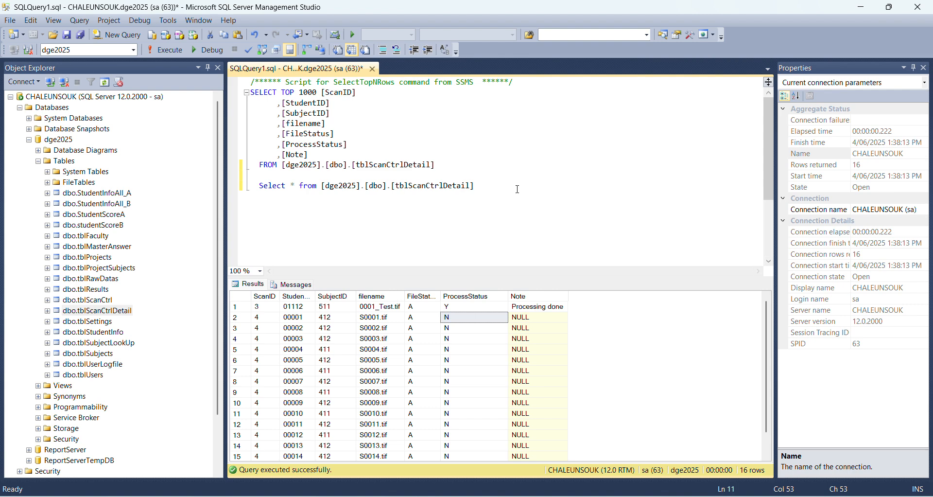
type("where Po")
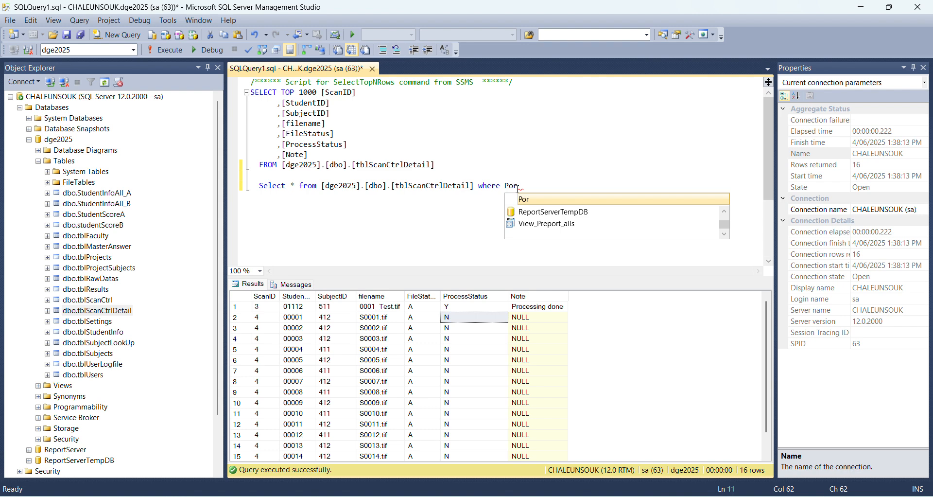
type("r")
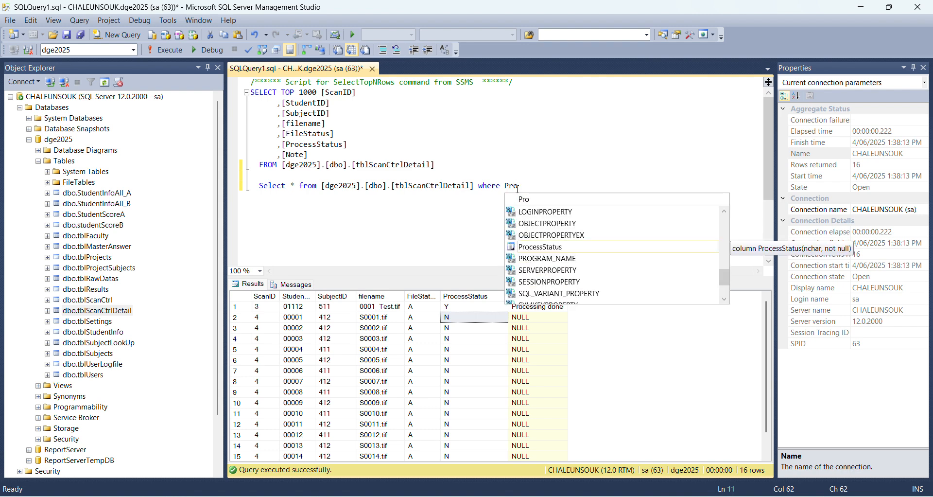
double_click(554, 247)
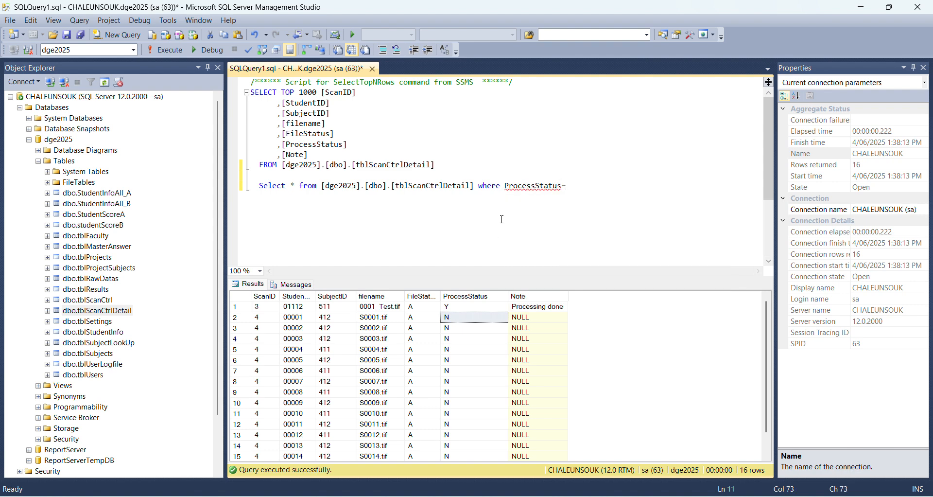
type("''")
type("N")
- Check the syntax of the ProcessStatus='N' Select query and execute only that statement
left_click(306, 185)
left_click_drag(343, 185, 468, 189)
left_click(487, 187)
left_click_drag(581, 186, 258, 185)
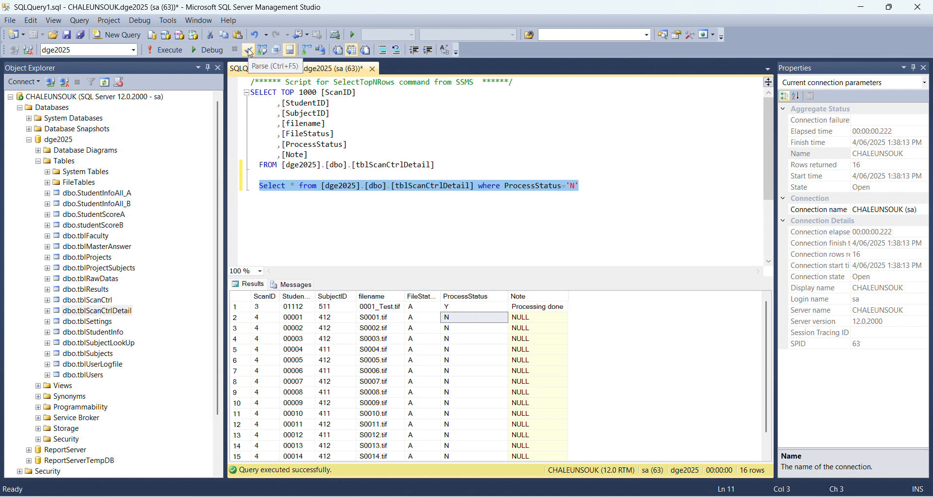
left_click(248, 51)
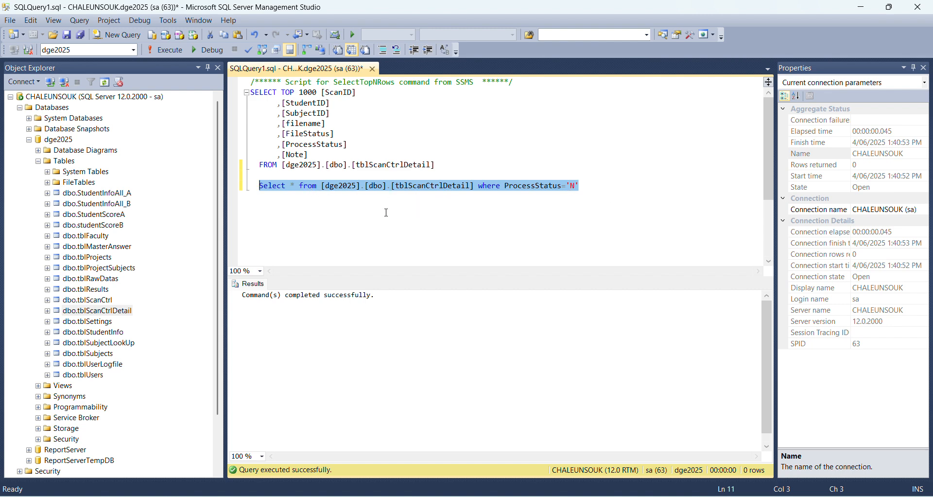
left_click(171, 54)
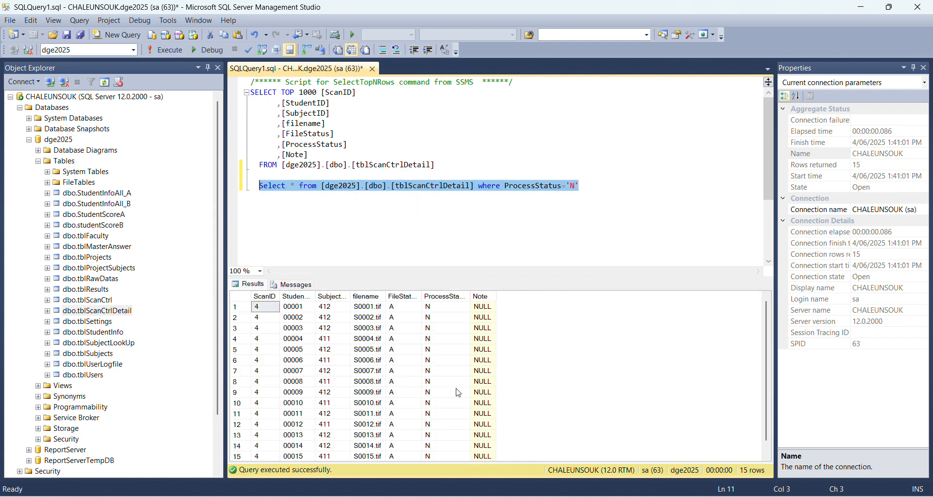
- Examine all rows returned by the ProcessStatus='N' query, widening the ProcessStatus and SubjectID columns to read their headings
scroll(428, 386, "down", 3)
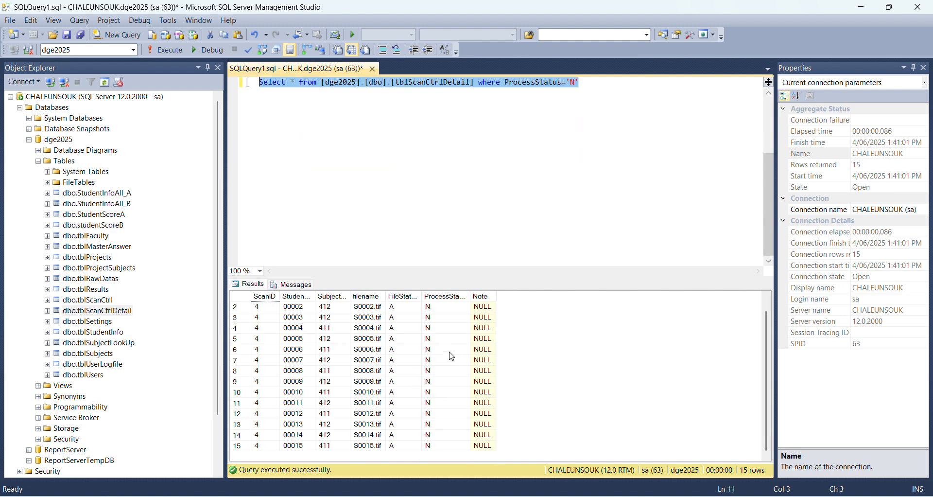
scroll(445, 351, "up", 3)
scroll(290, 350, "down", 3)
scroll(381, 382, "up", 3)
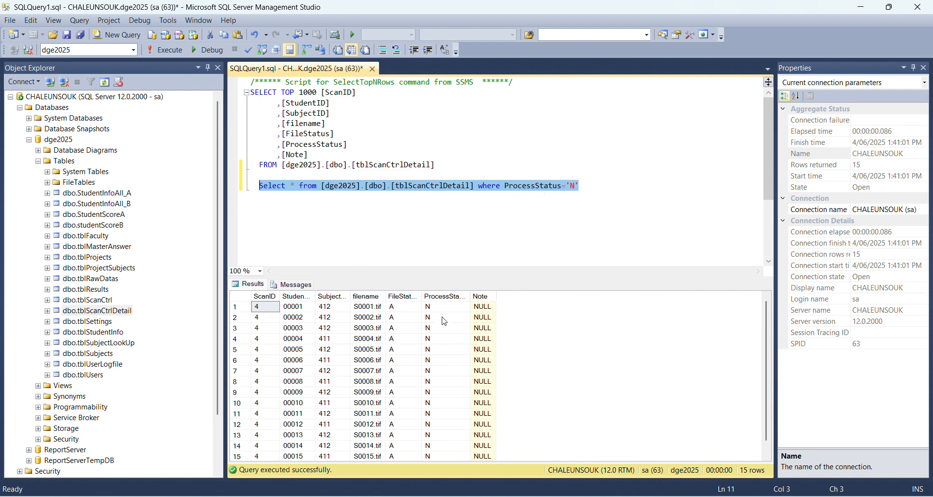
left_click(469, 296)
double_click(469, 296)
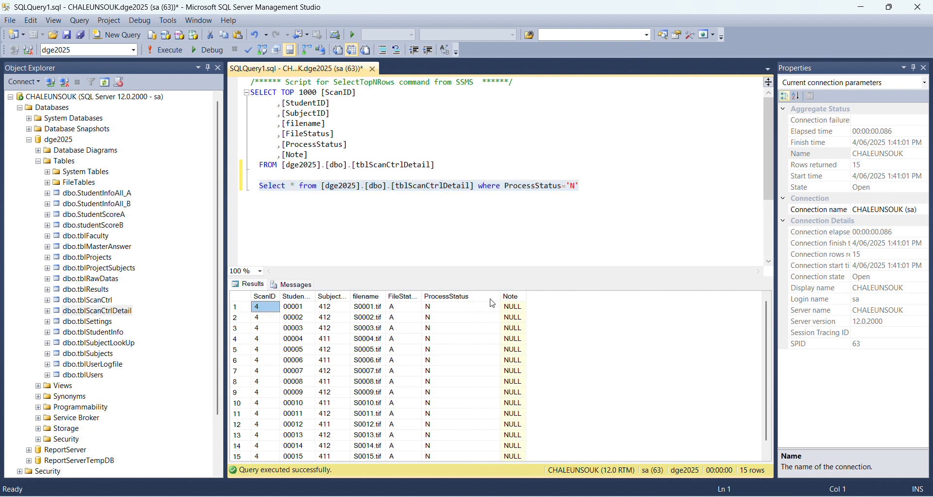
scroll(415, 340, "down", 1)
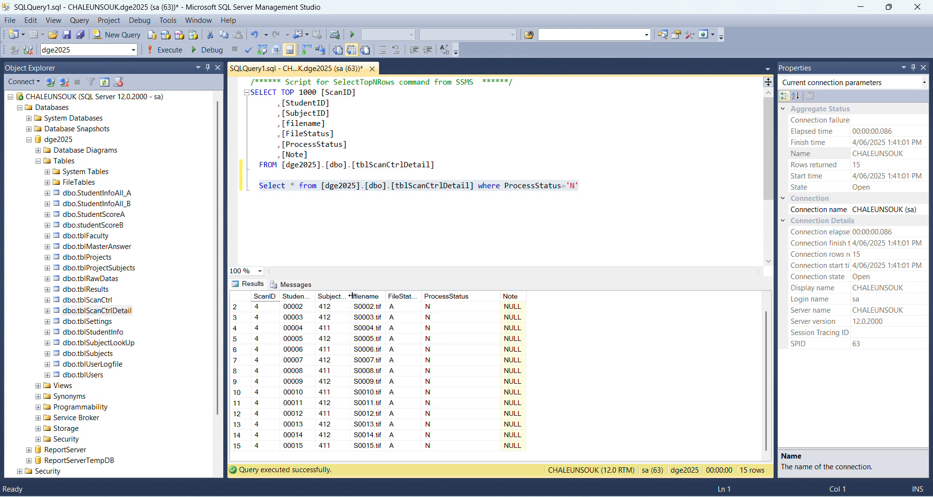
left_click_drag(352, 296, 356, 296)
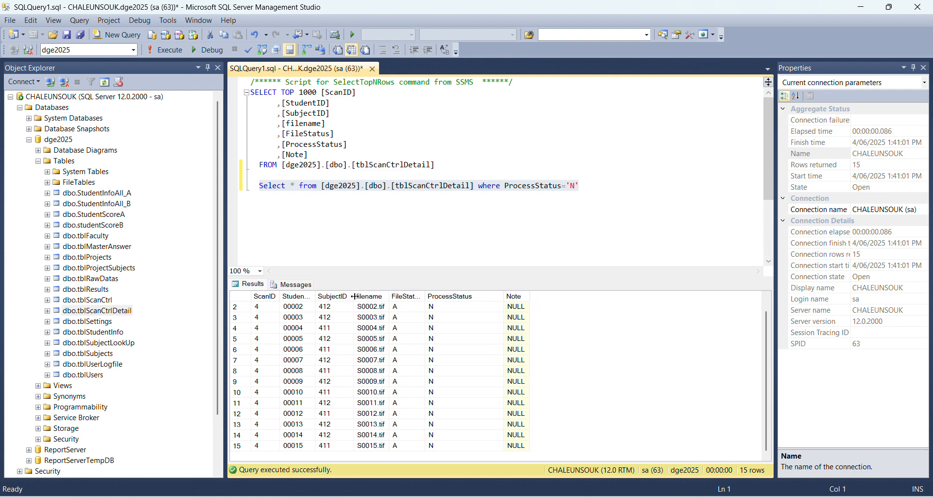
scroll(412, 378, "up", 1)
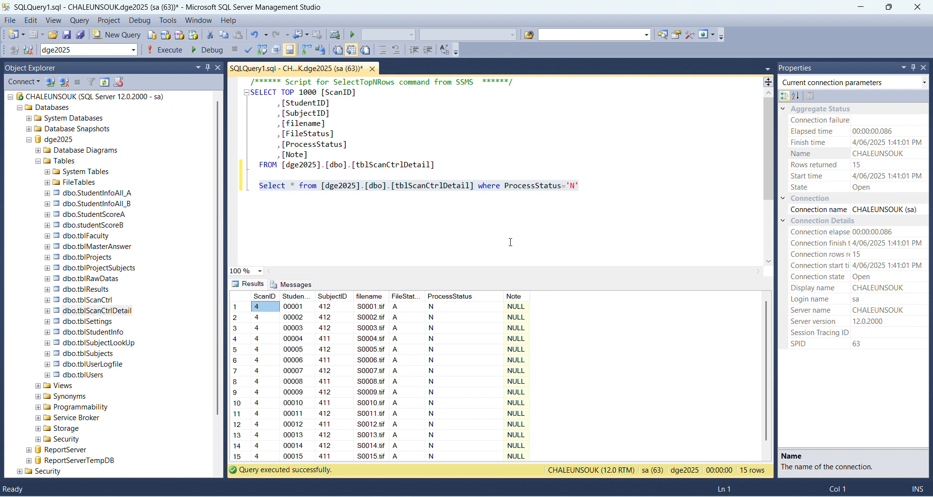
- Duplicate the ProcessStatus='N' query below itself and replace "Select * from" in the copy with Delete
left_click_drag(579, 186, 262, 194)
key("ctrl+c")
left_click(597, 191)
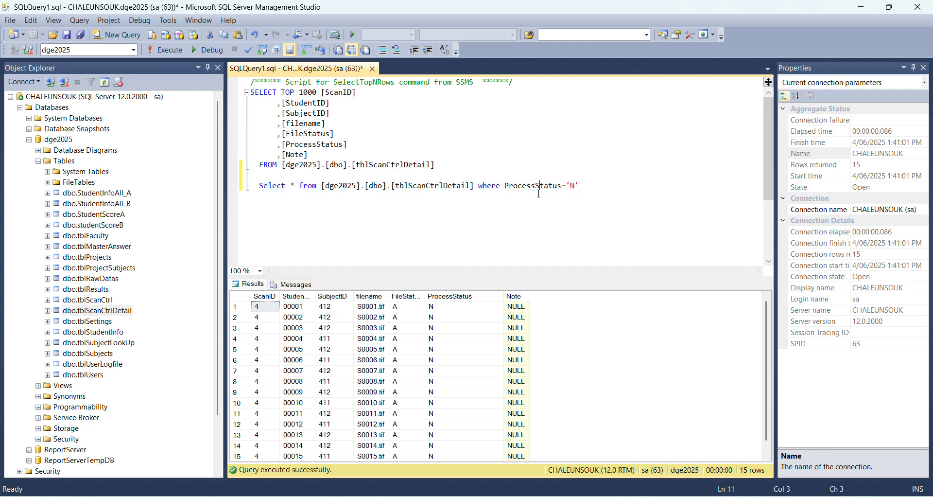
key("Return")
key("ctrl+v")
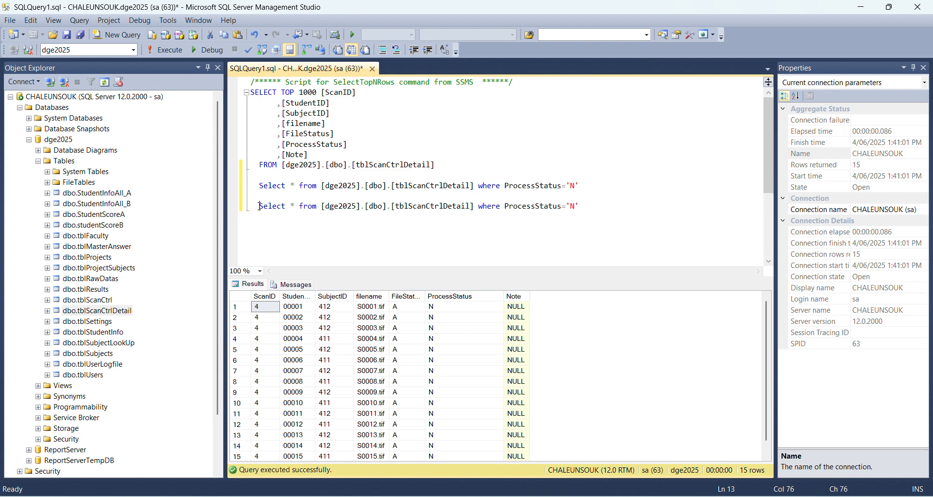
left_click_drag(259, 208, 317, 208)
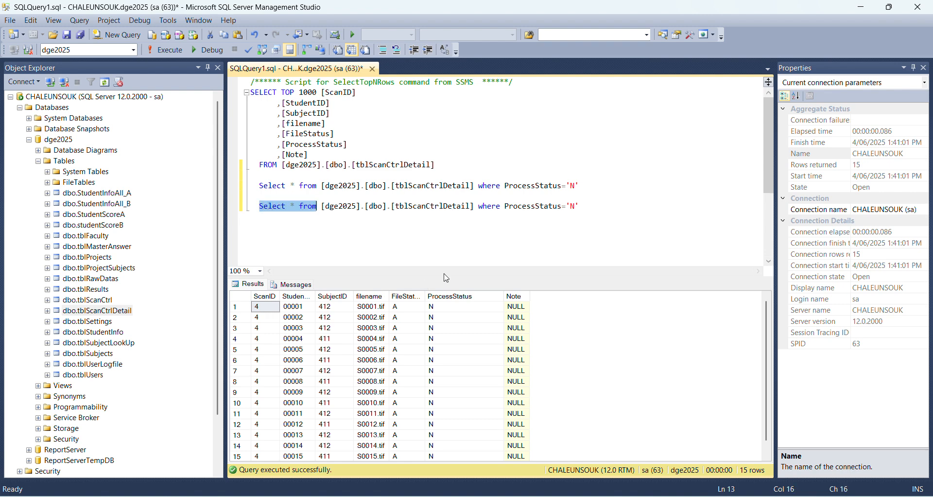
type("Delete")
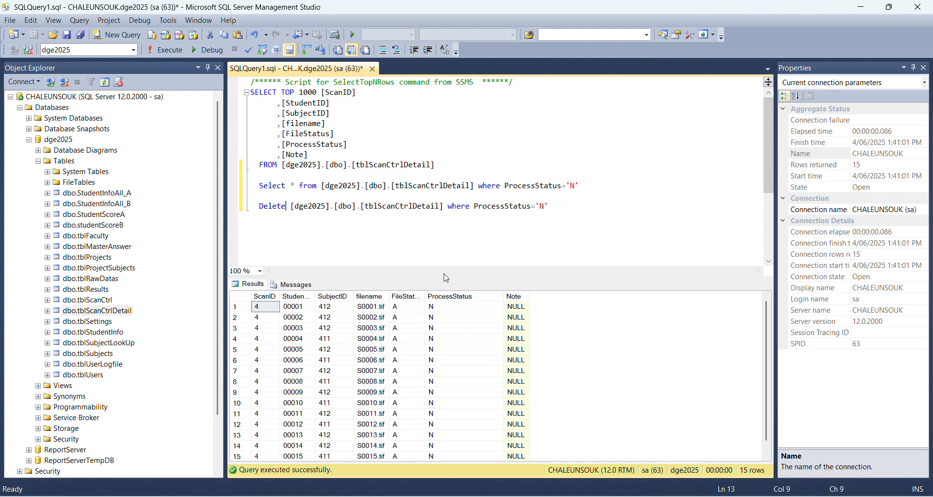
- Review the Delete statement's table reference and condition, and check its syntax without executing it
left_click_drag(262, 205, 441, 205)
left_click_drag(557, 206, 479, 209)
left_click(562, 203)
left_click_drag(562, 203, 258, 206)
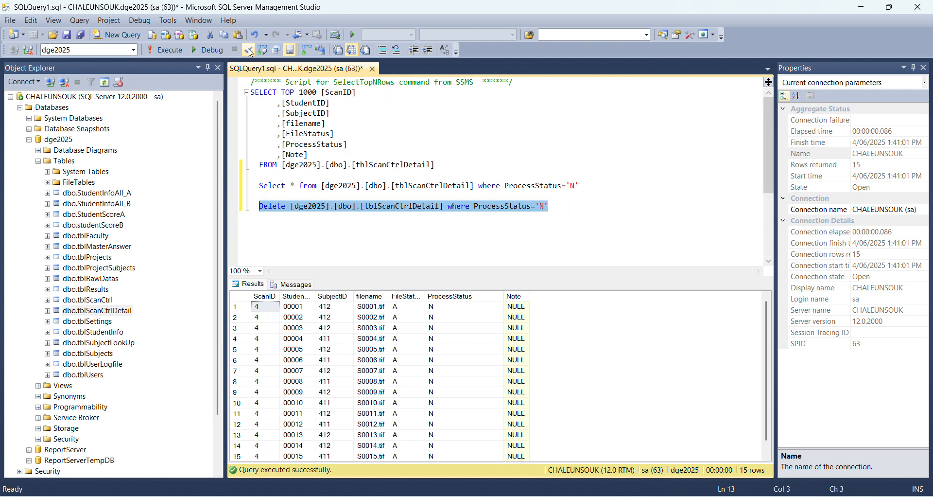
left_click(247, 49)
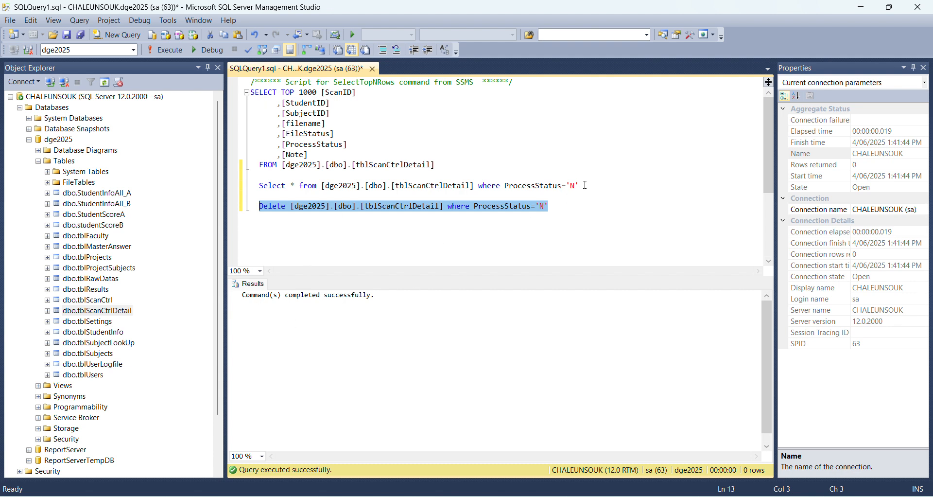
- Rerun the ProcessStatus='N' Select query and execute the Delete statement to remove those rows from tblScanCtrlDetail
left_click_drag(585, 185, 258, 186)
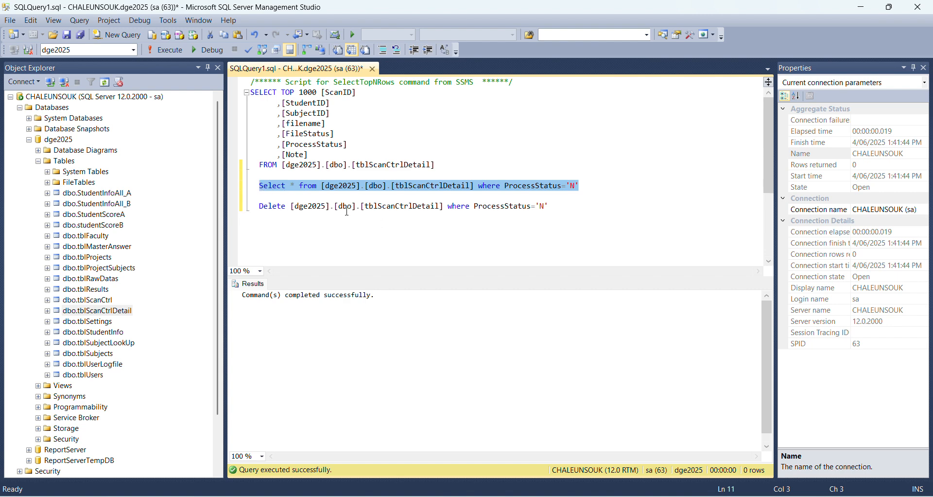
left_click(163, 49)
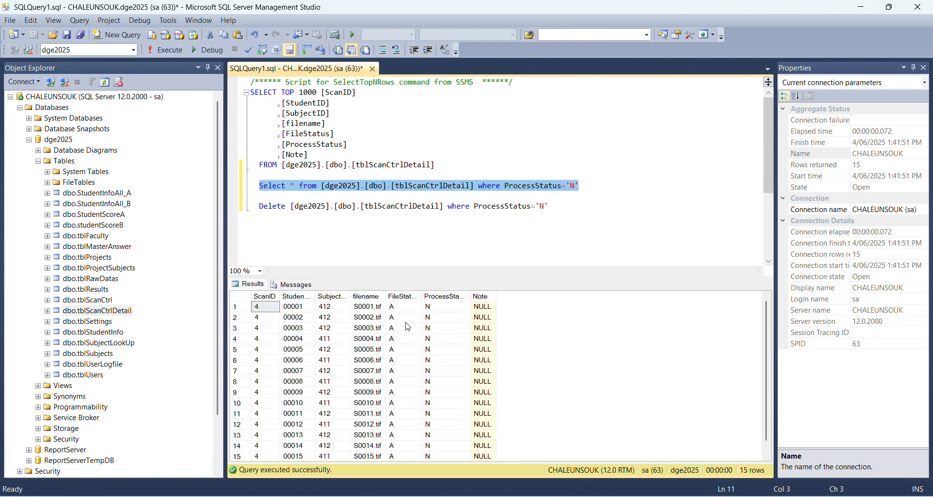
left_click_drag(556, 206, 259, 208)
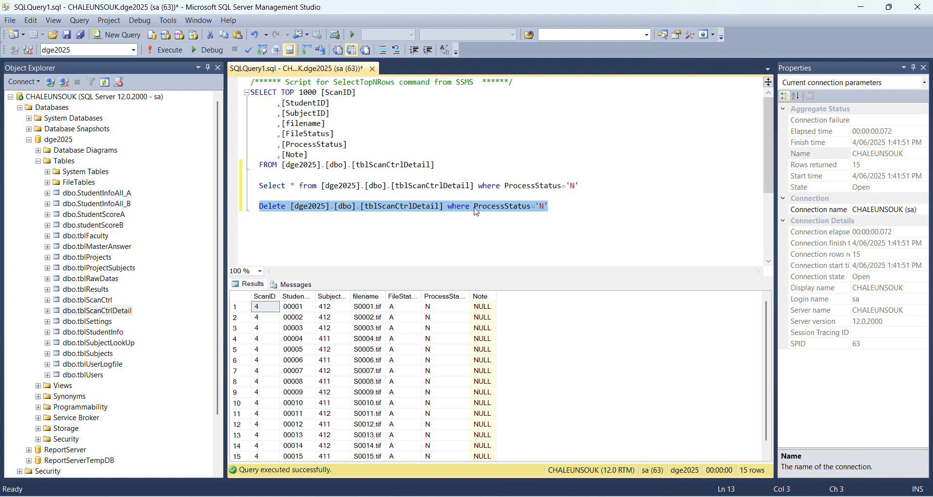
left_click(162, 53)
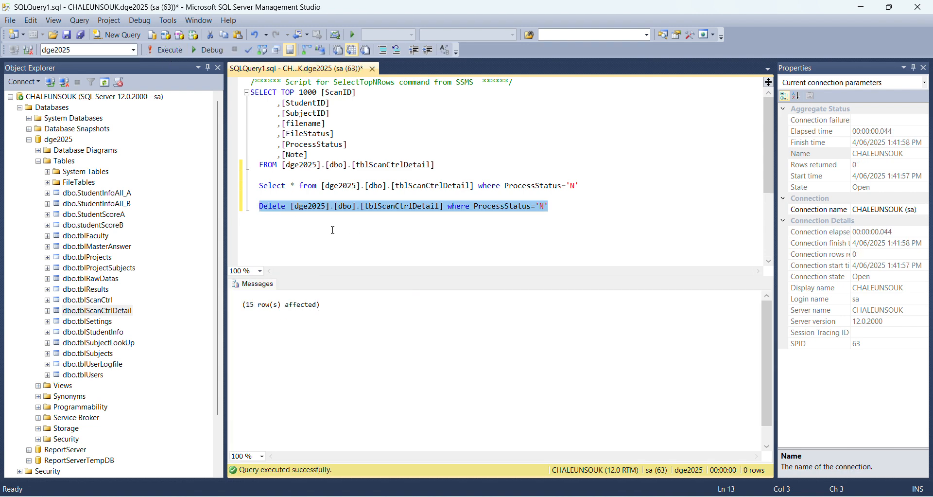
- Run the ProcessStatus='N' Select query again to check for remaining rows
left_click(378, 206)
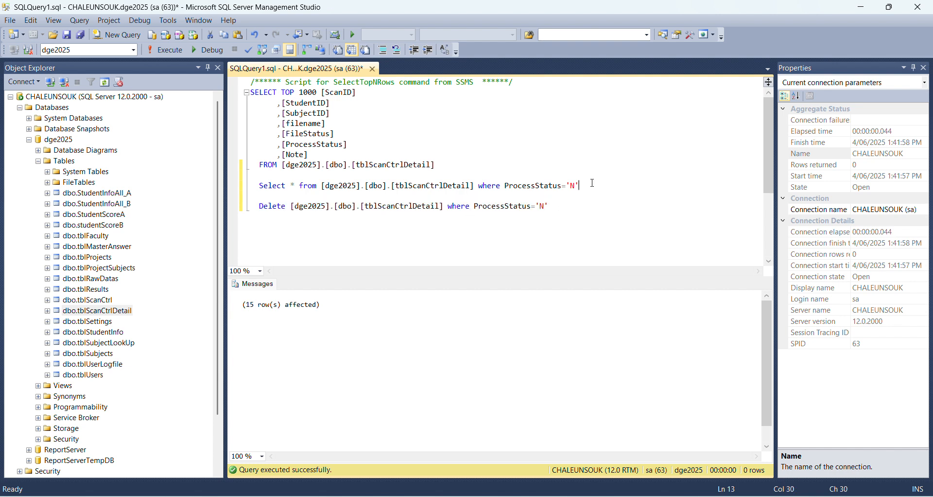
left_click_drag(579, 185, 263, 185)
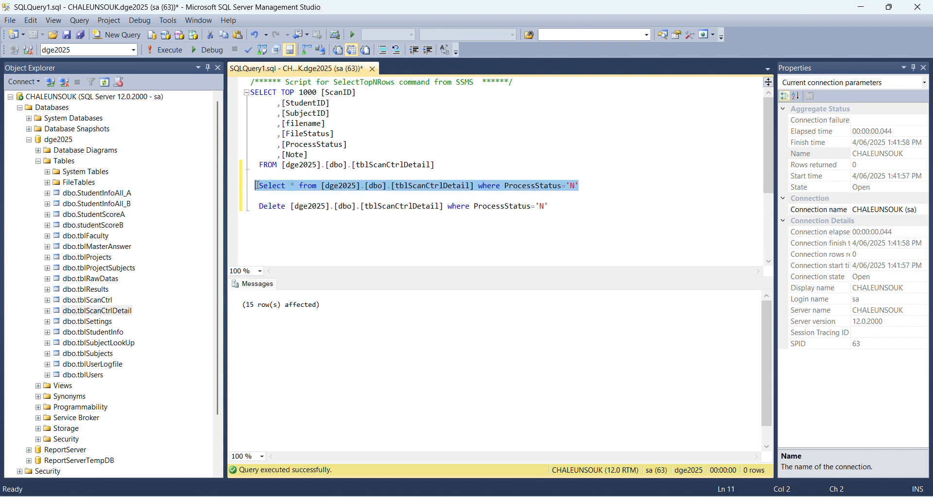
left_click(176, 51)
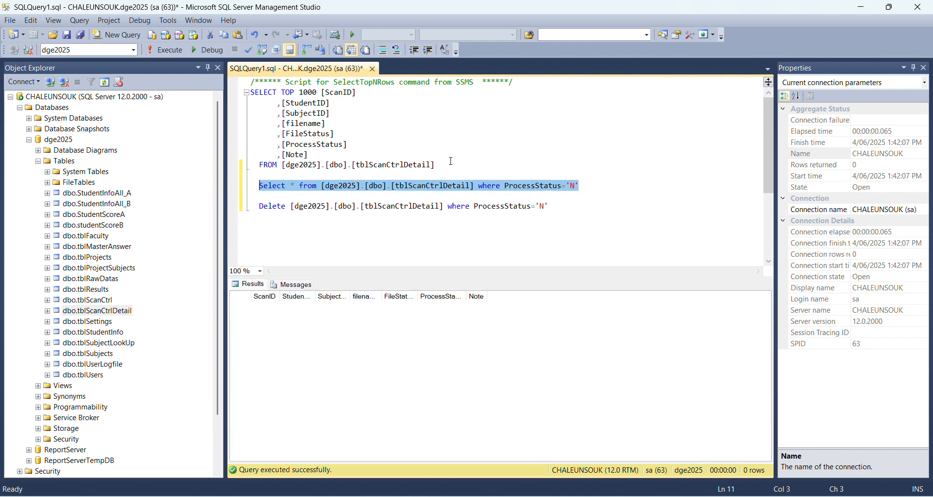
- Try to execute only the FROM line of the SELECT TOP 1000 query
left_click_drag(451, 165, 259, 165)
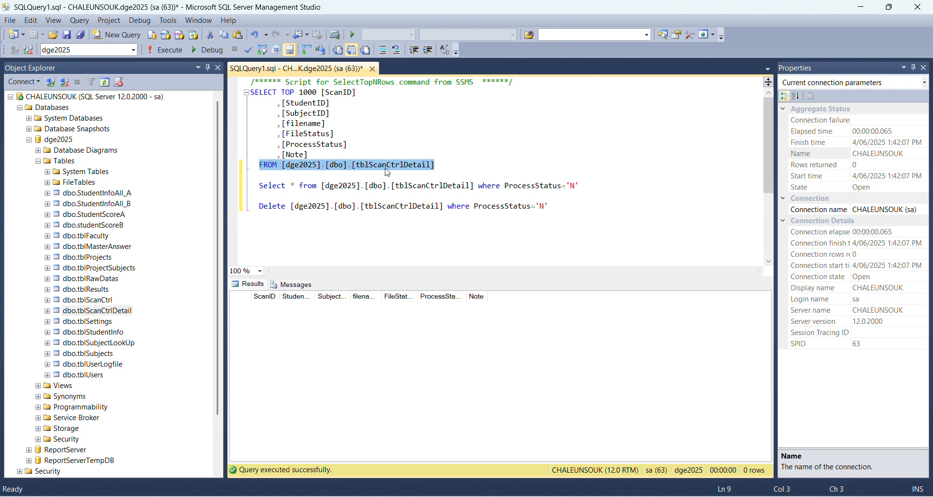
key("F5")
left_click(322, 174)
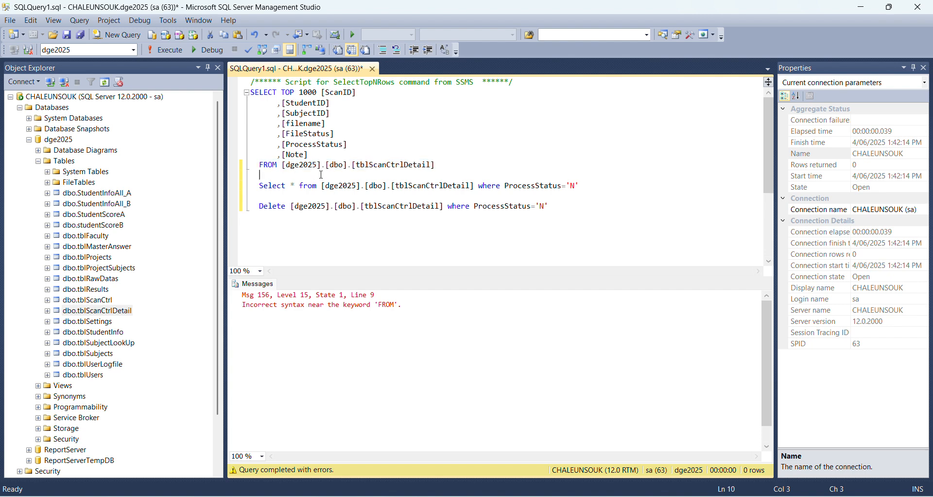
- Execute the complete SELECT TOP 1000 query and examine the records left in tblScanCtrlDetail
left_click_drag(448, 164, 251, 93)
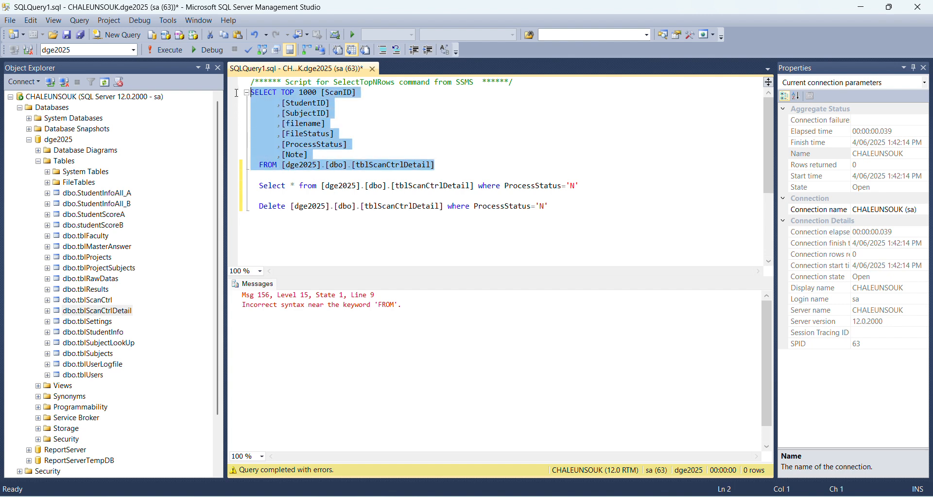
left_click(165, 49)
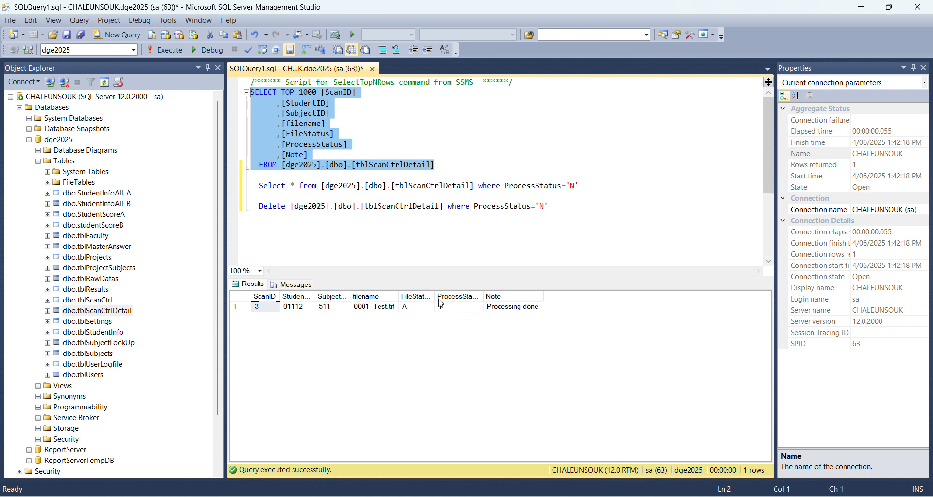
left_click_drag(399, 296, 400, 296)
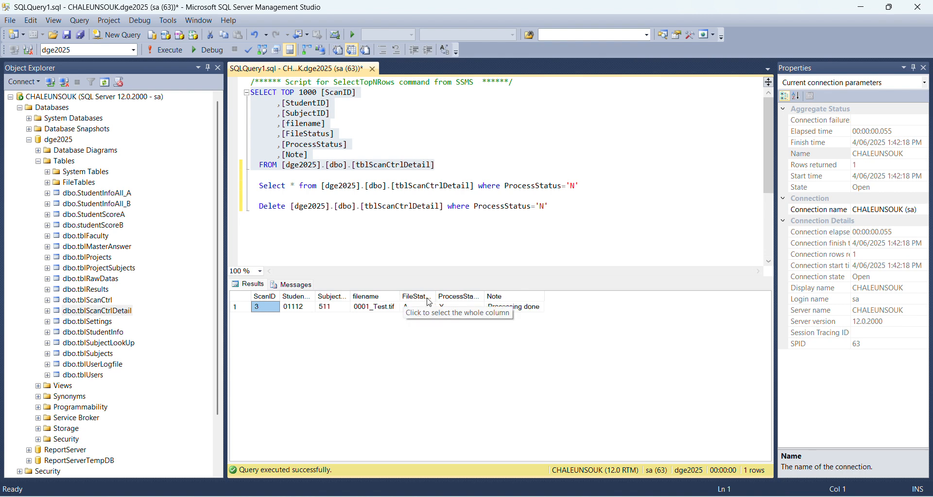
left_click(564, 207)
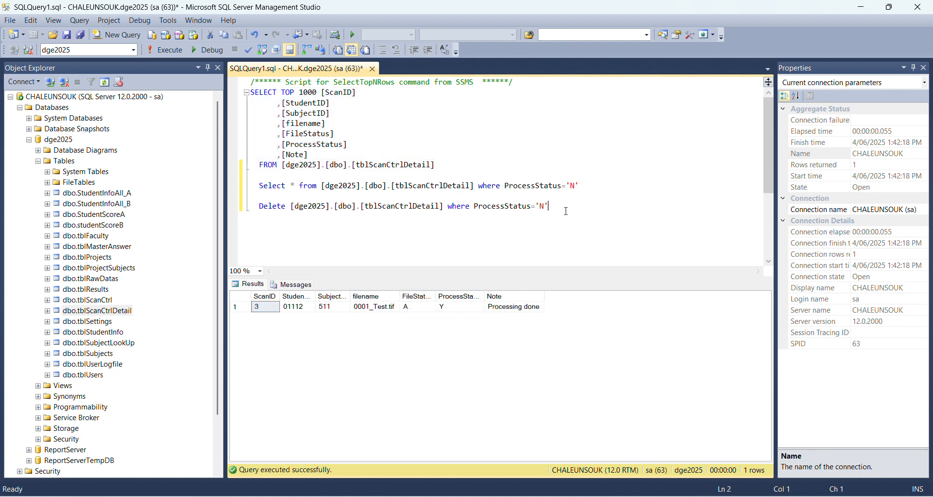